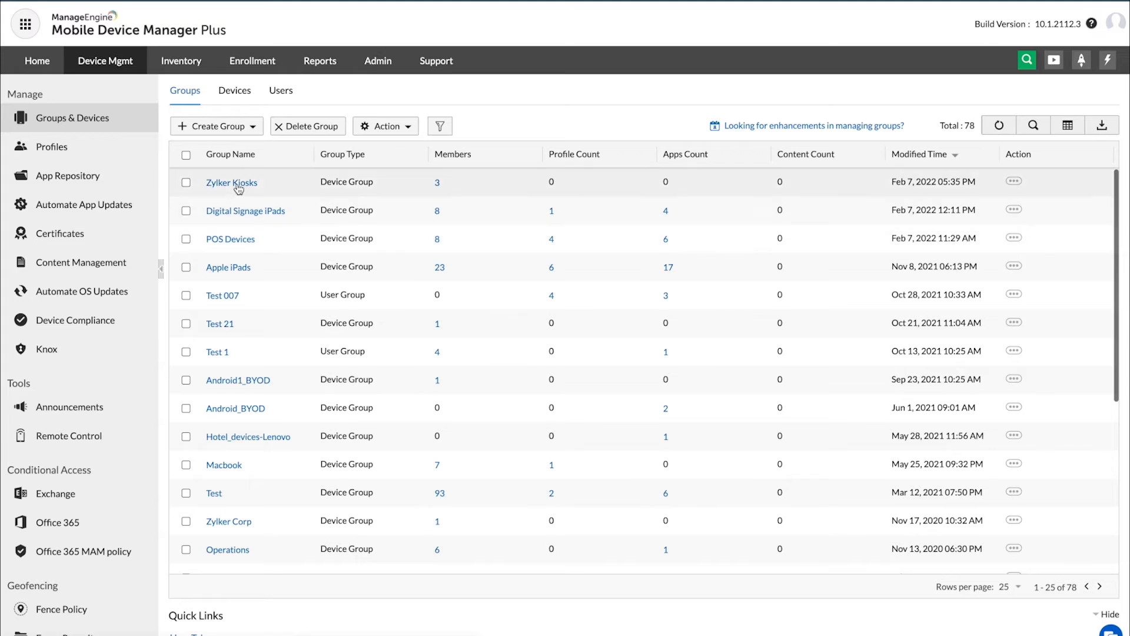
Step: Check which bulk actions are available for the Zylker Kiosks, Digital Signage iPads and POS Devices groups, leaving them unselected
{"action": "left_click", "coordinate": [187, 183]}
{"action": "left_click", "coordinate": [186, 211]}
{"action": "left_click", "coordinate": [186, 239]}
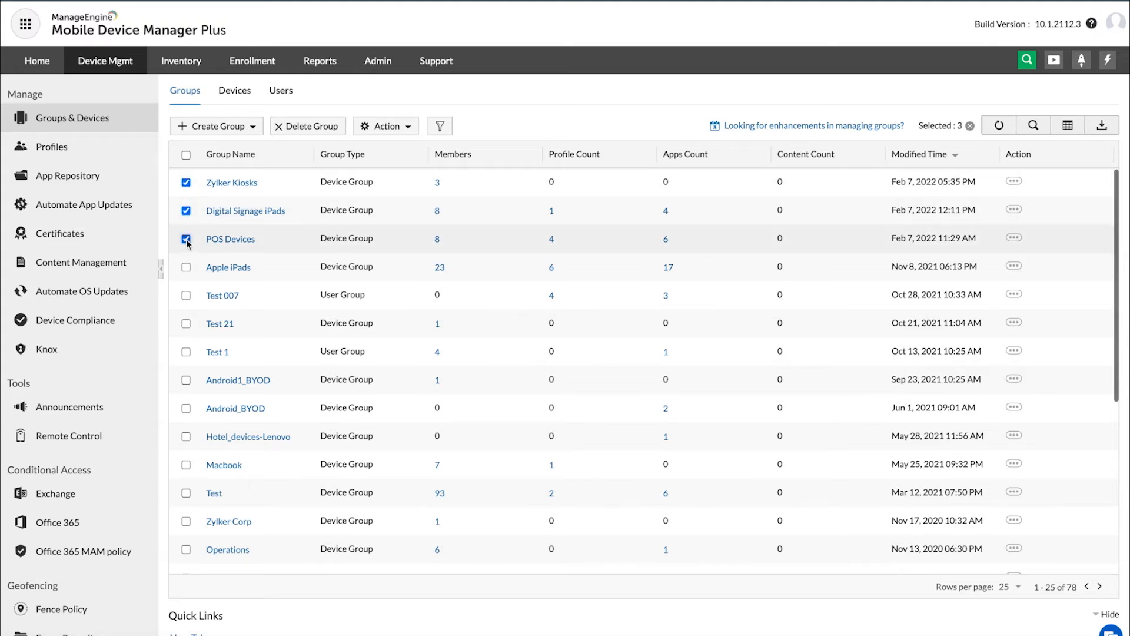
{"action": "left_click", "coordinate": [408, 128]}
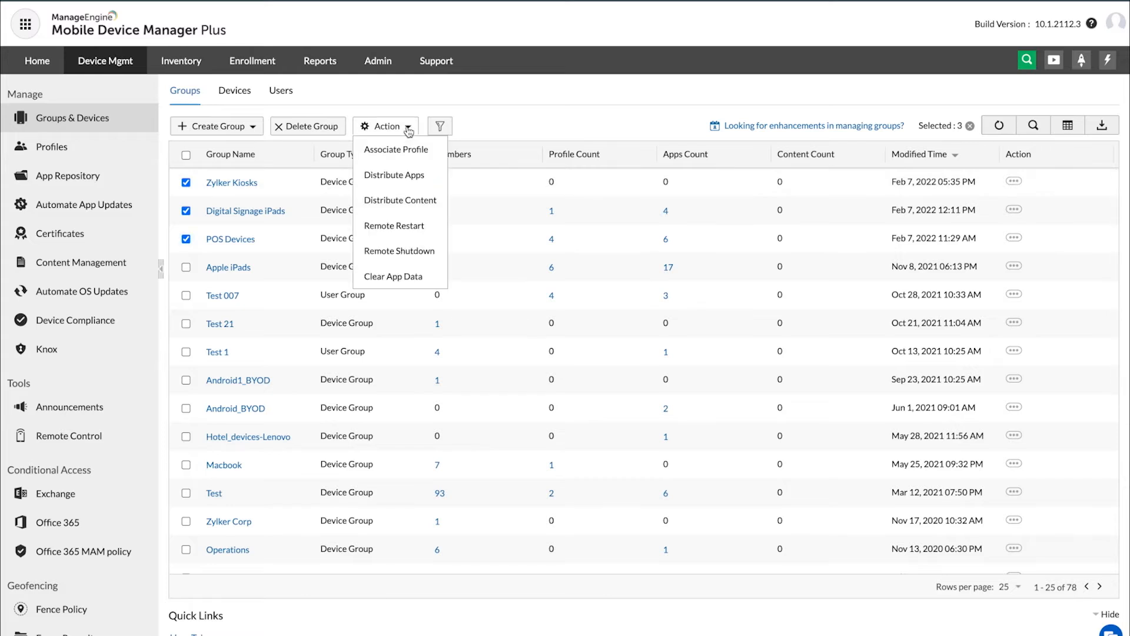
{"action": "left_click", "coordinate": [408, 127]}
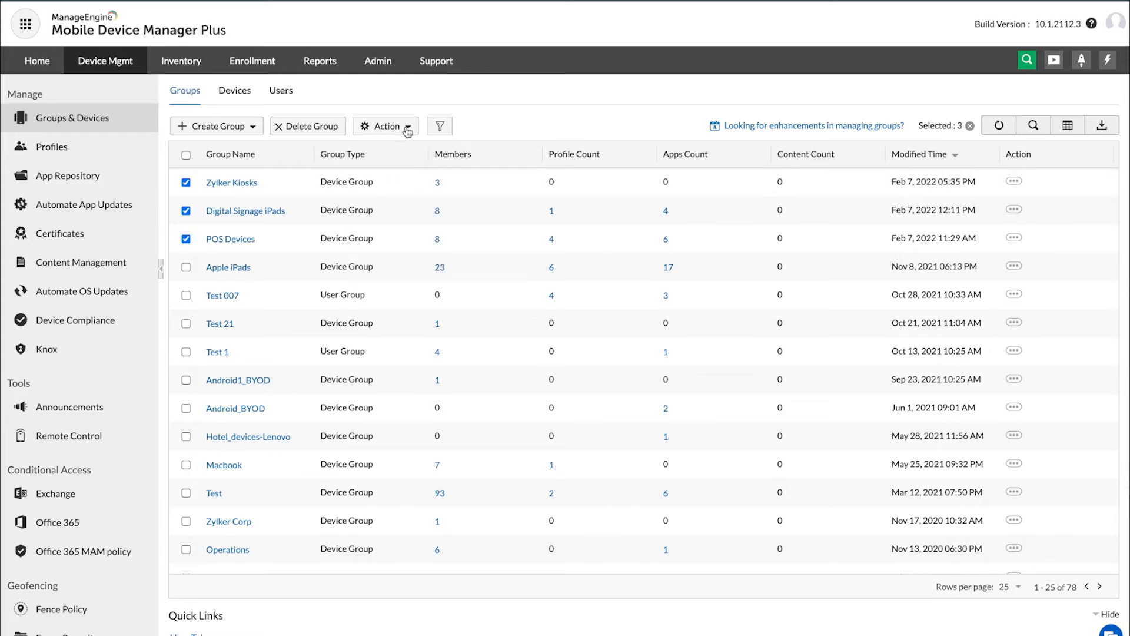
{"action": "left_click", "coordinate": [186, 182]}
{"action": "left_click", "coordinate": [186, 211]}
{"action": "left_click", "coordinate": [186, 239]}
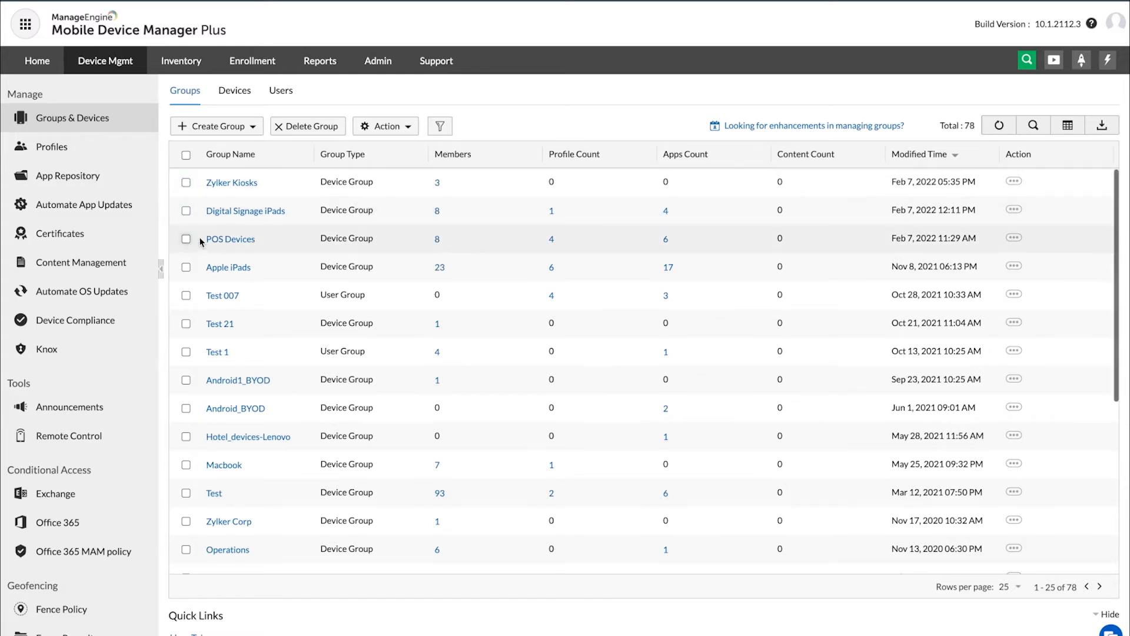
Step: Open the POS Devices group and start a Remote Shutdown action for it
{"action": "left_click", "coordinate": [1013, 240]}
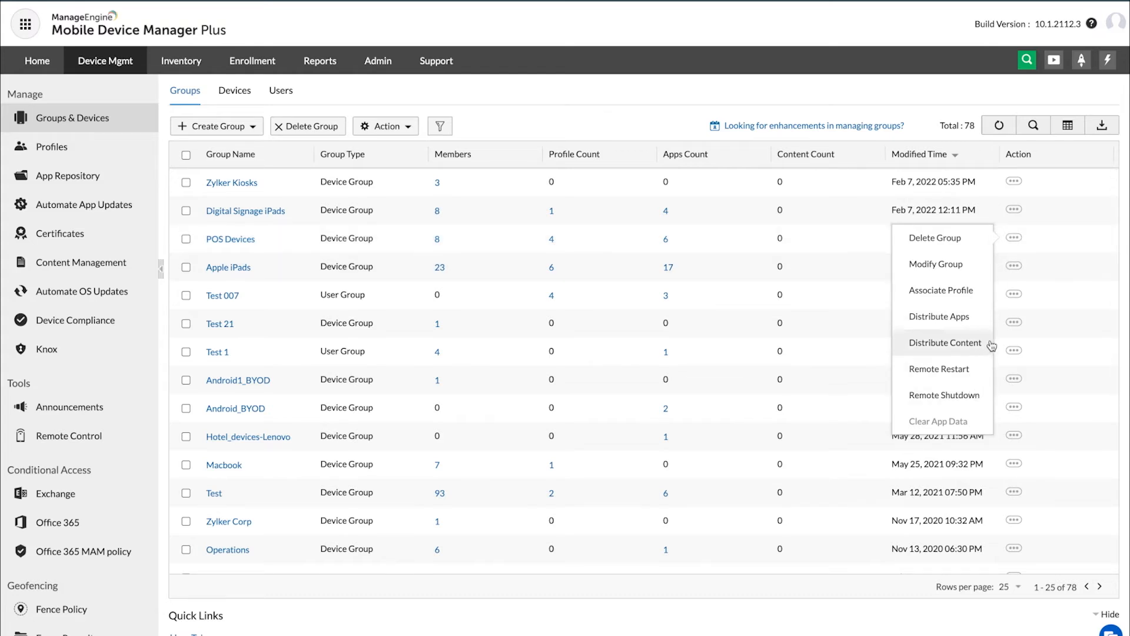
{"action": "left_click", "coordinate": [217, 240]}
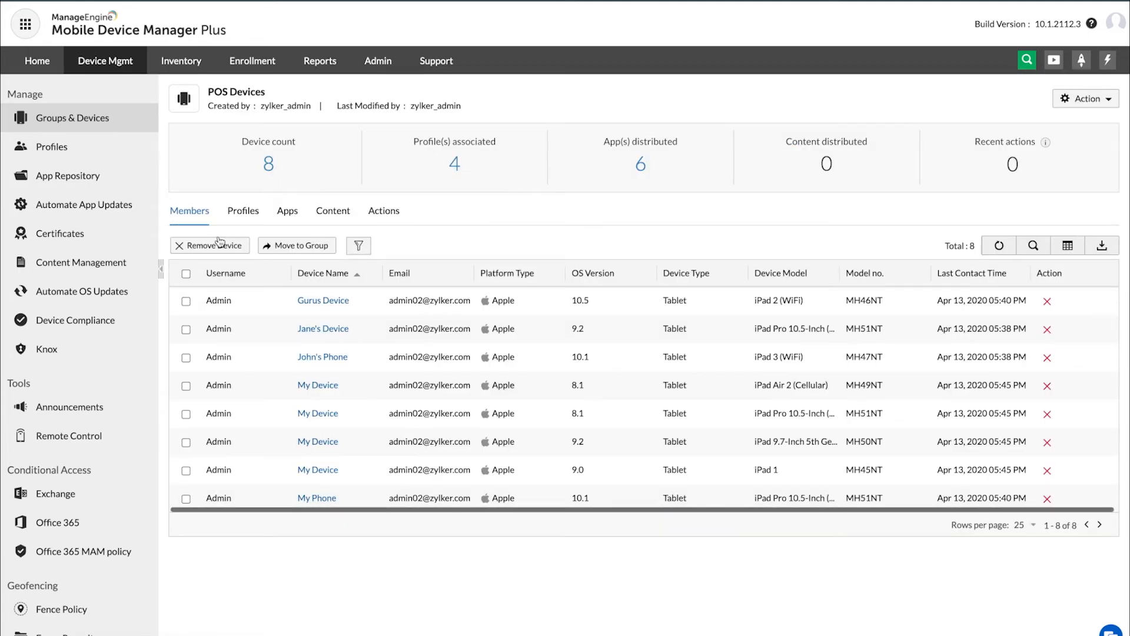
{"action": "left_click", "coordinate": [1114, 105]}
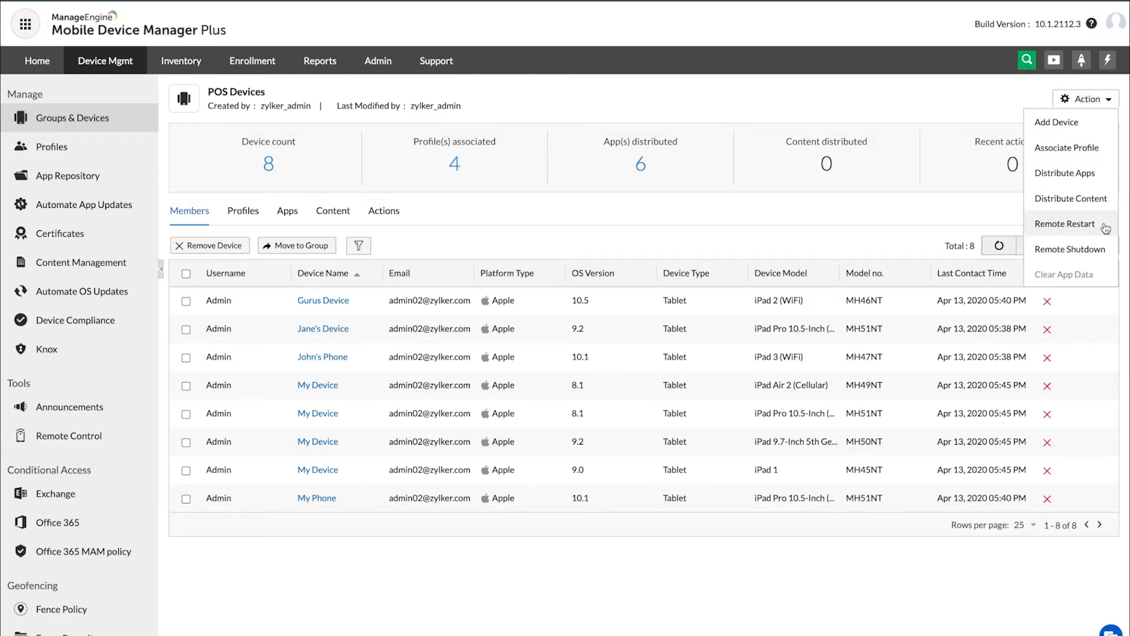
{"action": "left_click", "coordinate": [1094, 250]}
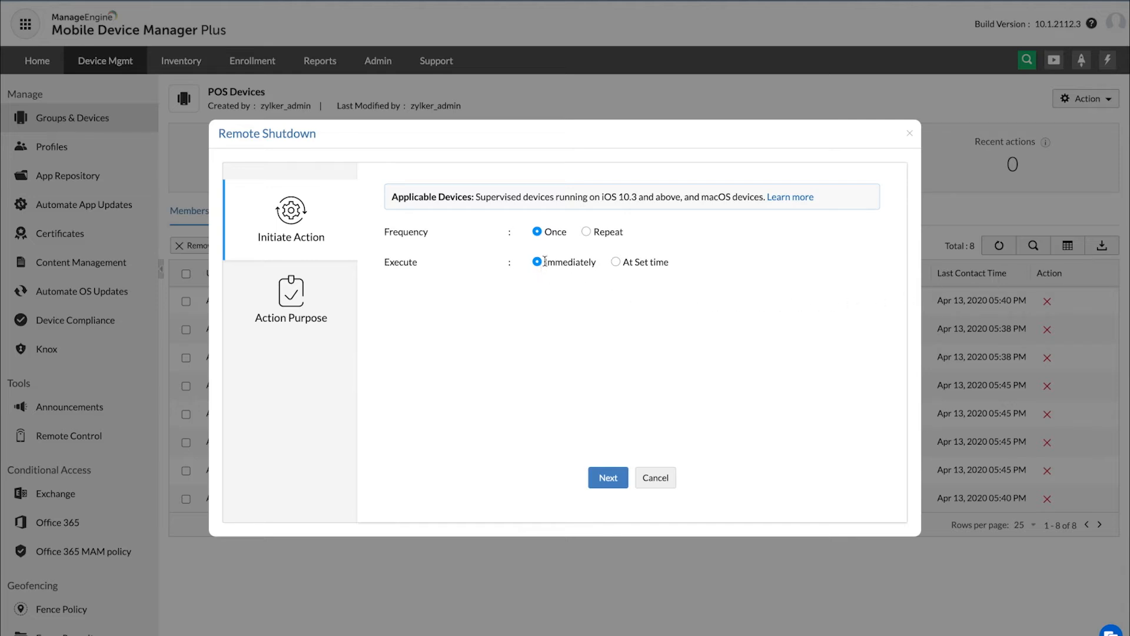
Step: Set the remote shutdown's frequency to Repeat with Daily execution
{"action": "left_click", "coordinate": [618, 262]}
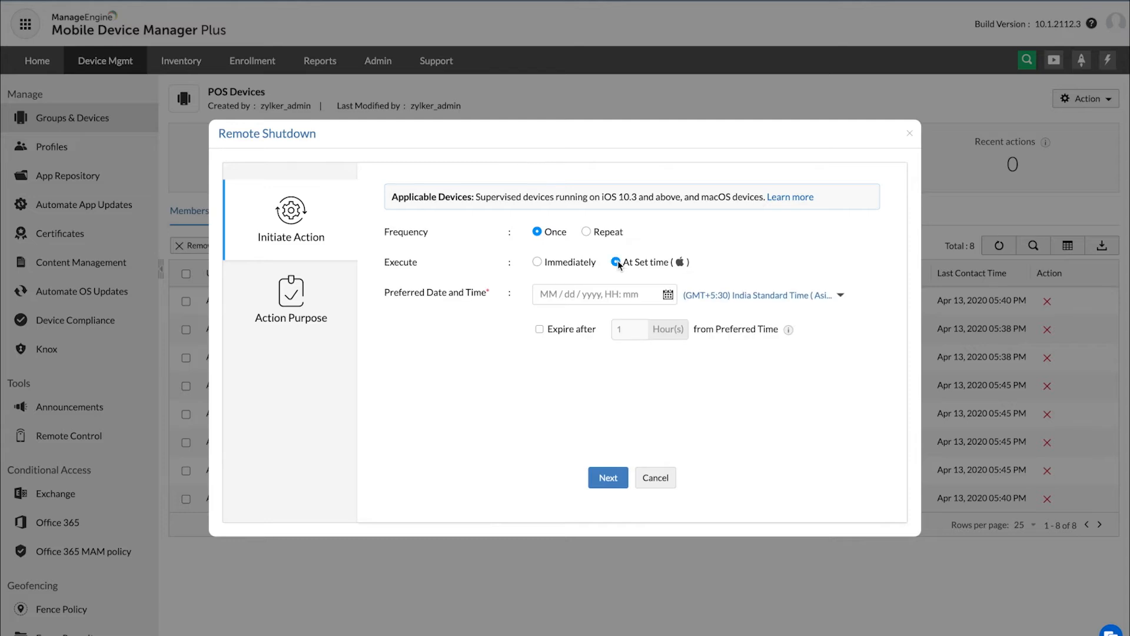
{"action": "left_click", "coordinate": [538, 263]}
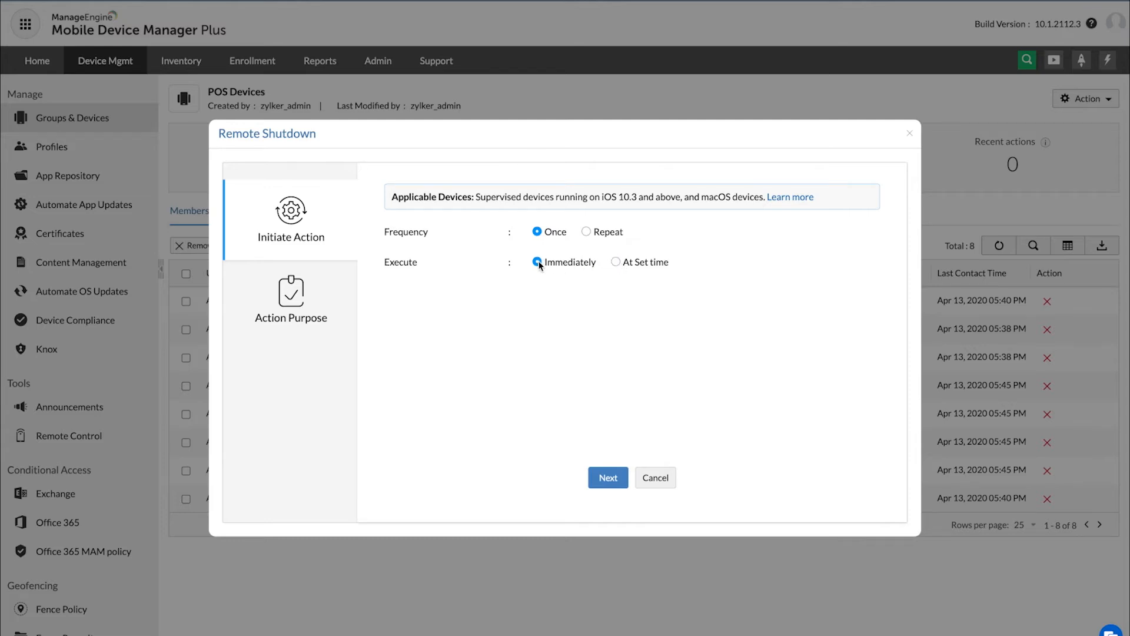
{"action": "left_click", "coordinate": [587, 232]}
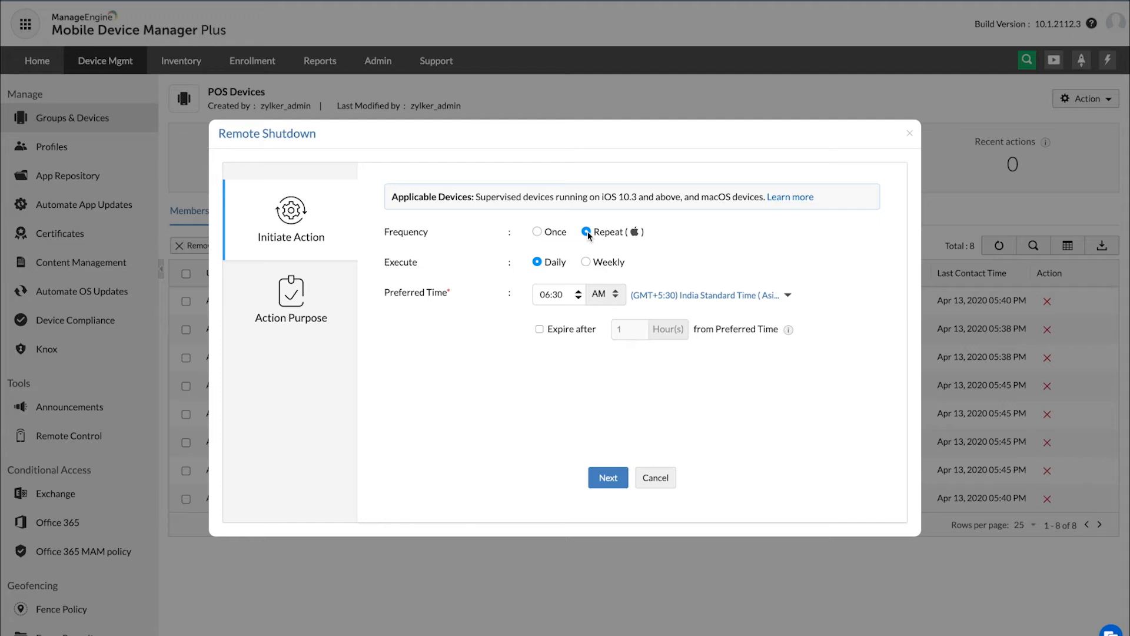
{"action": "left_click", "coordinate": [586, 263]}
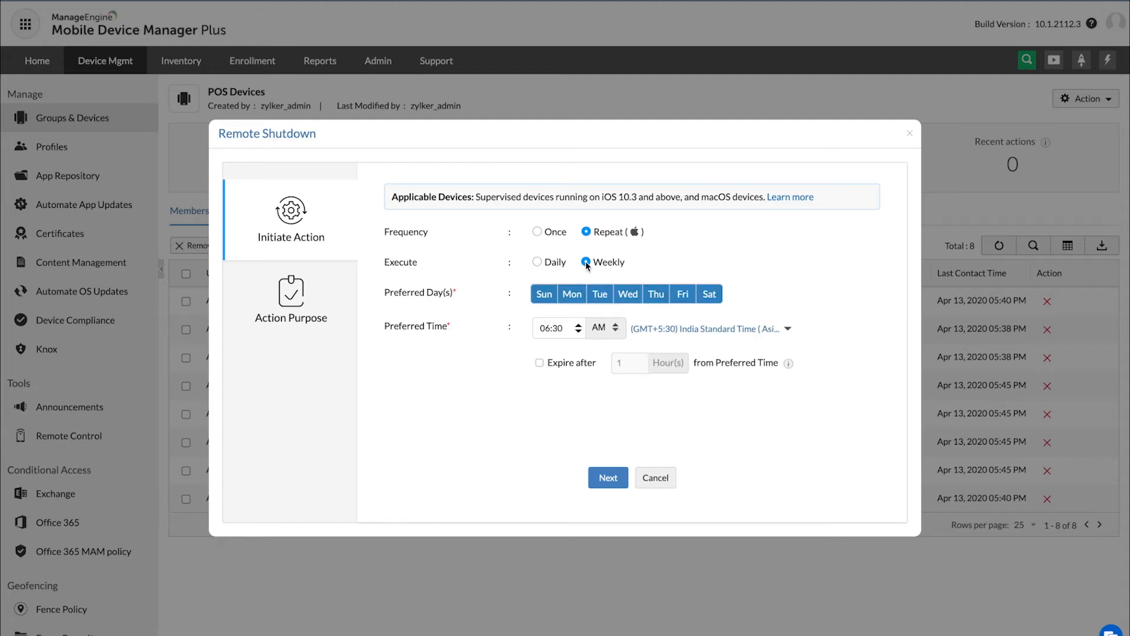
{"action": "left_click", "coordinate": [538, 262]}
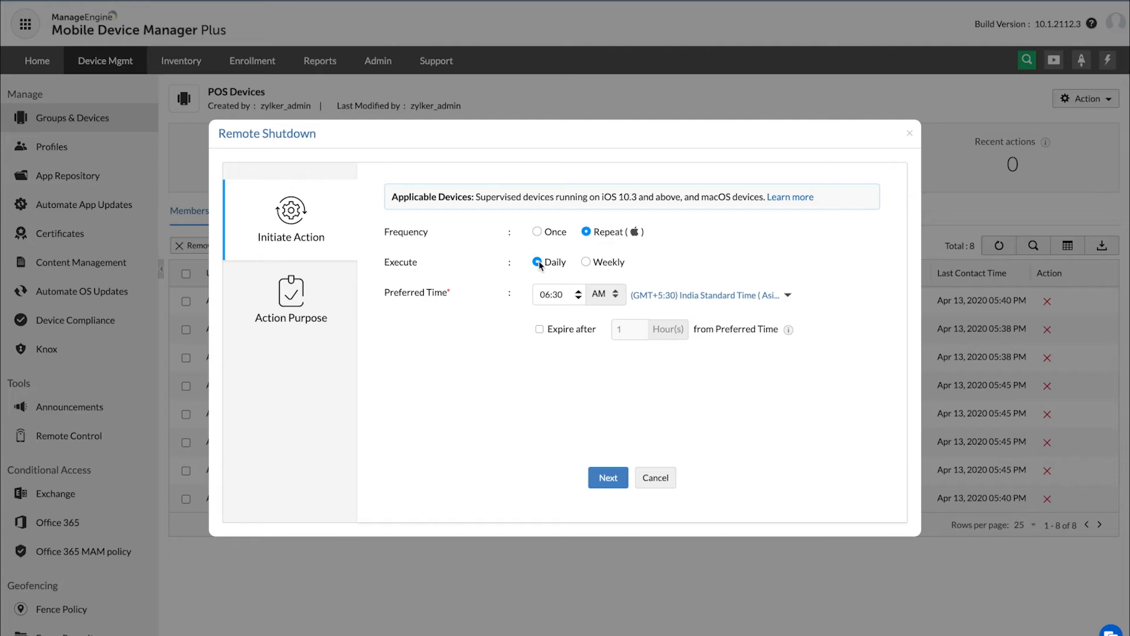
Step: Set the preferred time of the daily shutdown to 10:00 PM
{"action": "left_click", "coordinate": [554, 296]}
{"action": "type", "text": "10"}
{"action": "left_click", "coordinate": [560, 297]}
{"action": "type", "text": "00"}
{"action": "left_click", "coordinate": [615, 293]}
Step: Look through the time zone choices for the daily shutdown without selecting a different one
{"action": "left_click", "coordinate": [757, 297]}
{"action": "scroll", "coordinate": [758, 373], "scroll_direction": "down", "scroll_amount": 5}
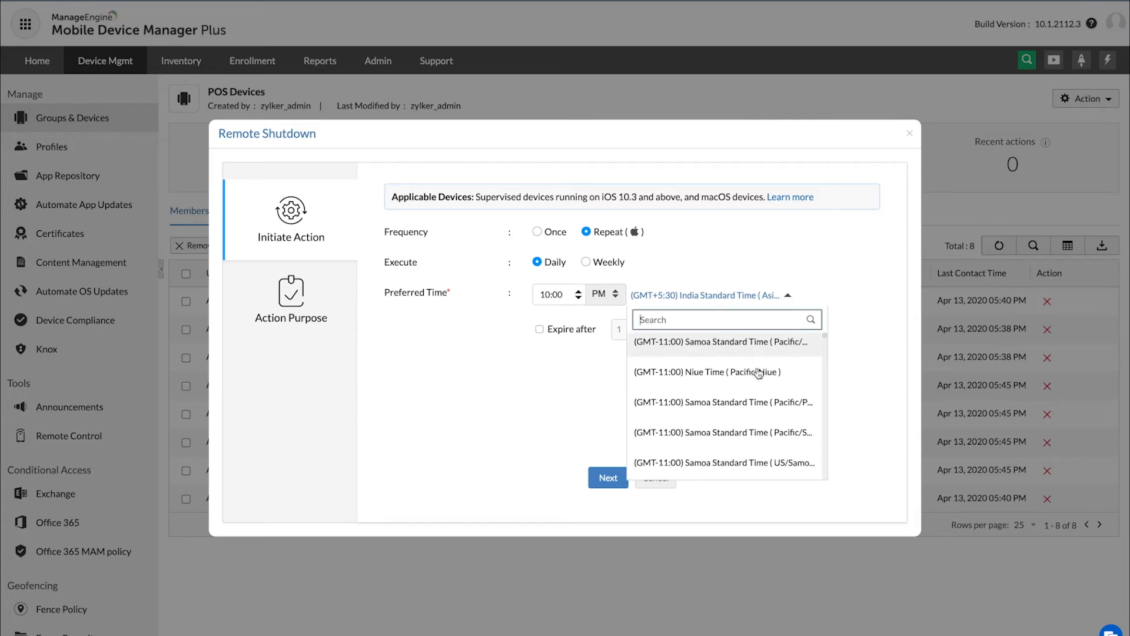
{"action": "scroll", "coordinate": [758, 373], "scroll_direction": "up", "scroll_amount": 5}
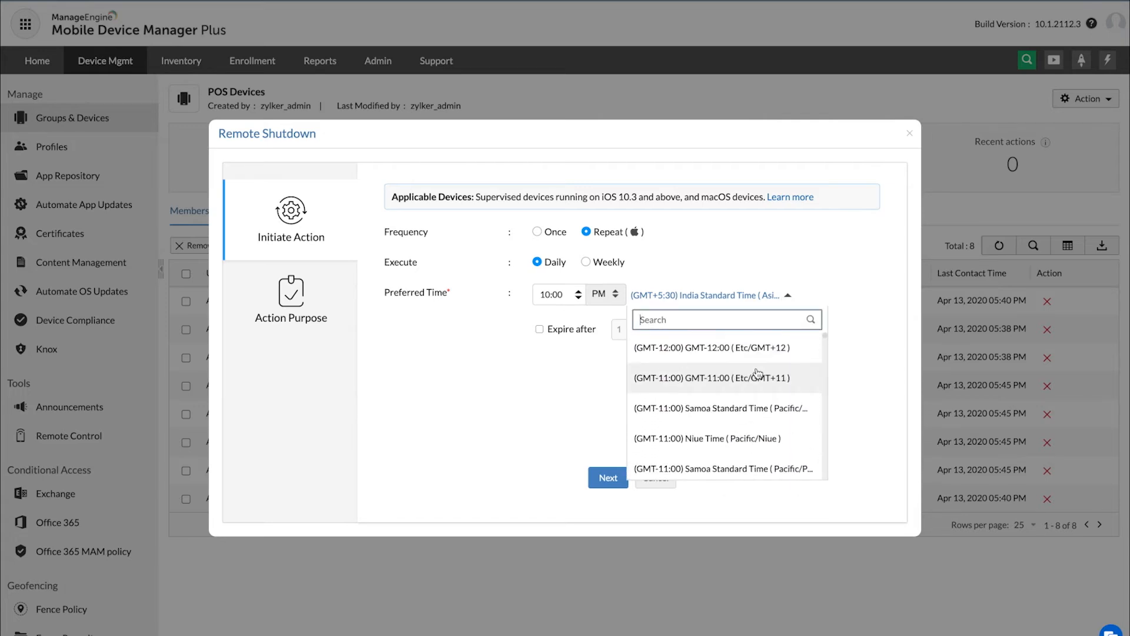
{"action": "left_click", "coordinate": [787, 299]}
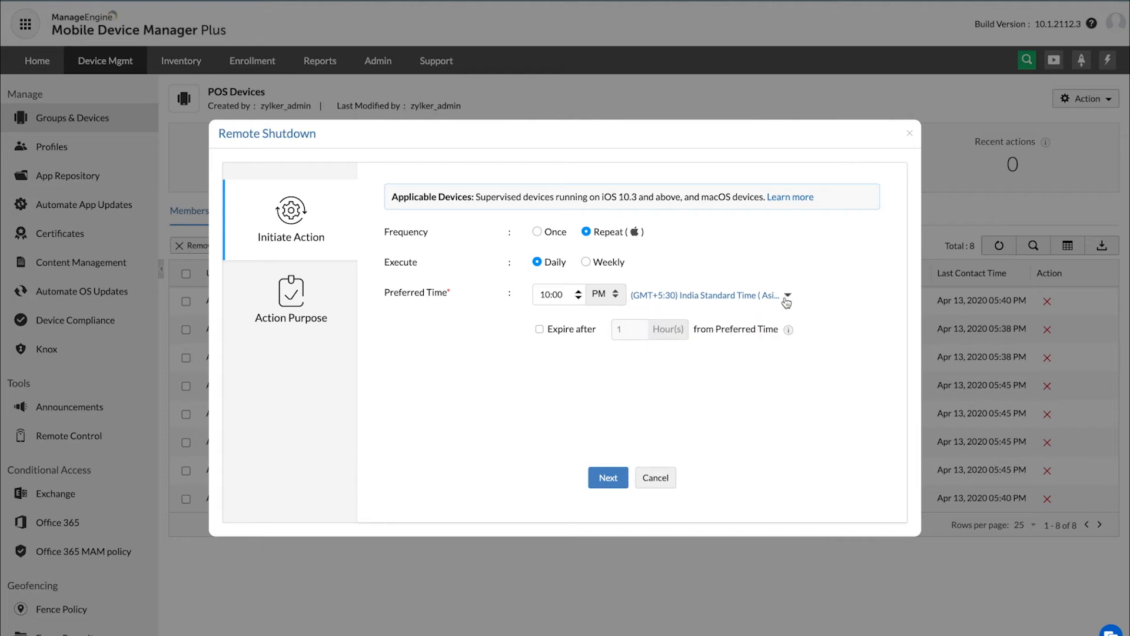
Step: Make the shutdown command expire 5 hours after the preferred time and continue to the action purpose
{"action": "left_click", "coordinate": [539, 330]}
{"action": "left_click", "coordinate": [624, 329]}
{"action": "key", "text": "BackSpace"}
{"action": "type", "text": "5"}
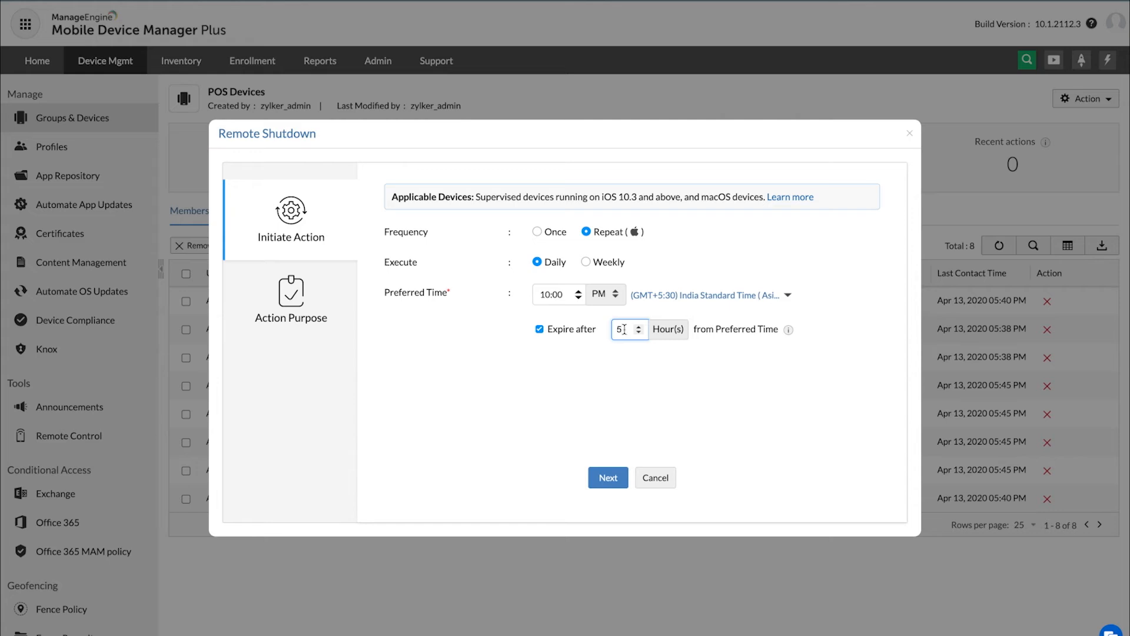
{"action": "left_click", "coordinate": [607, 480]}
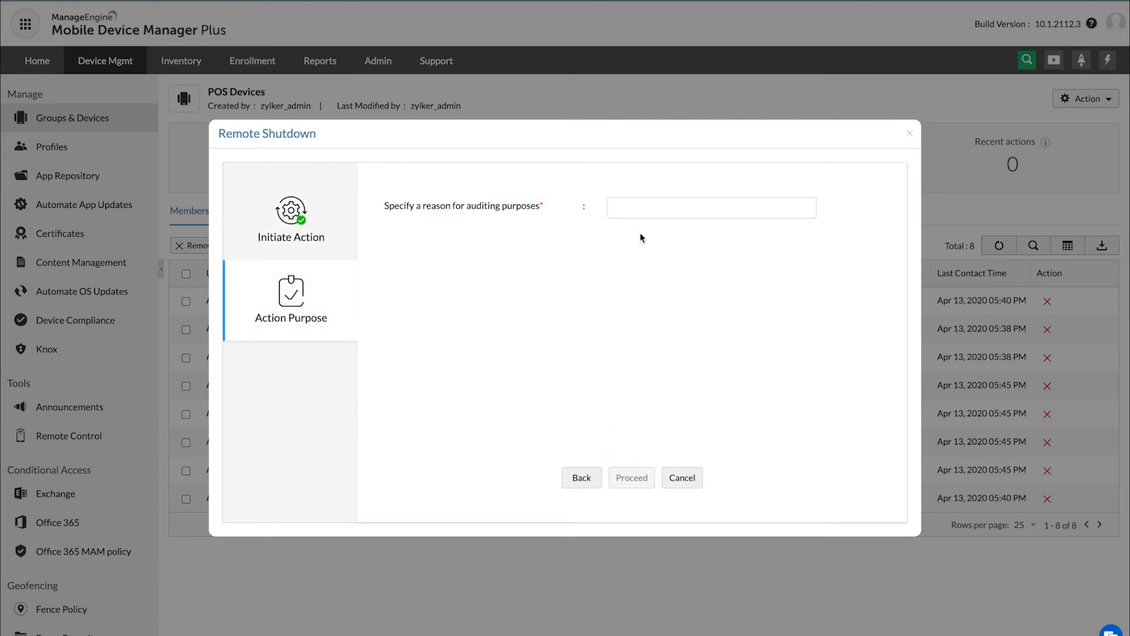
Step: Enter "Daily Shutdown" as the auditing reason and submit the remote shutdown
{"action": "left_click", "coordinate": [641, 209]}
{"action": "type", "text": "Dai"}
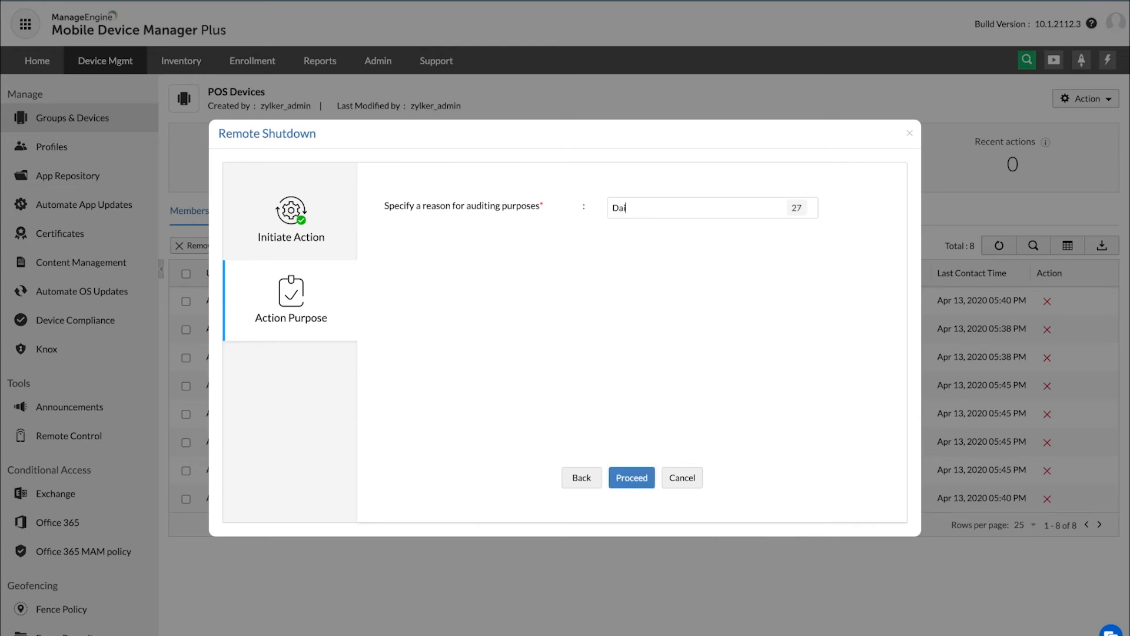
{"action": "type", "text": "ly Shutdown"}
{"action": "left_click", "coordinate": [629, 479]}
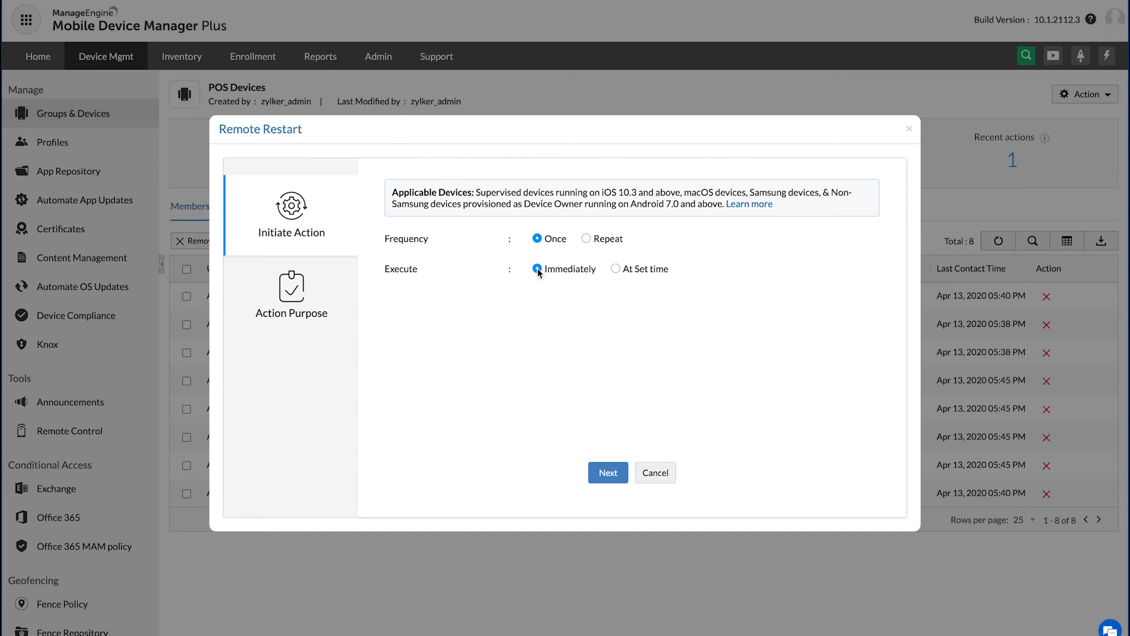
Step: Schedule the one-time Remote Restart for 02/13/2022 at 10:00 PM and continue to the action purpose
{"action": "left_click", "coordinate": [616, 269]}
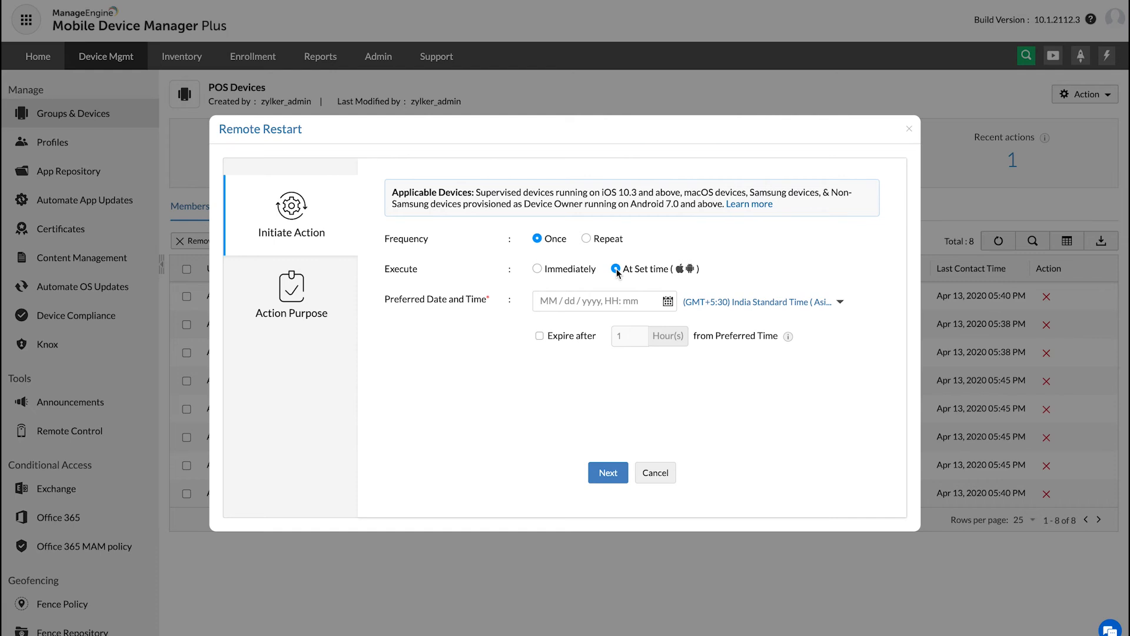
{"action": "left_click", "coordinate": [599, 303]}
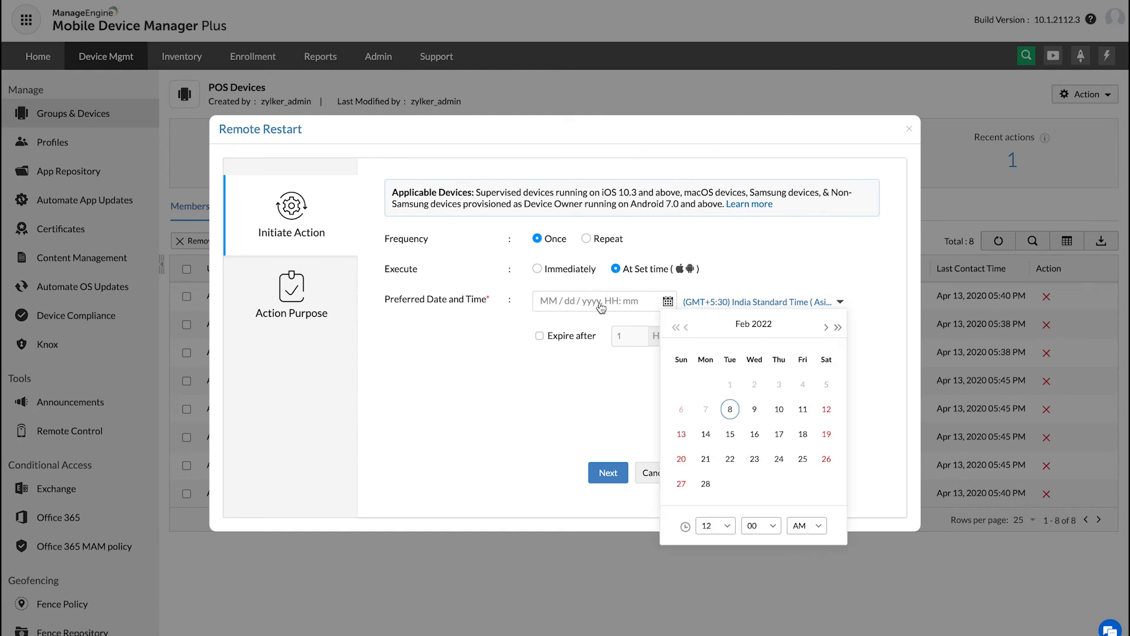
{"action": "left_click", "coordinate": [681, 435]}
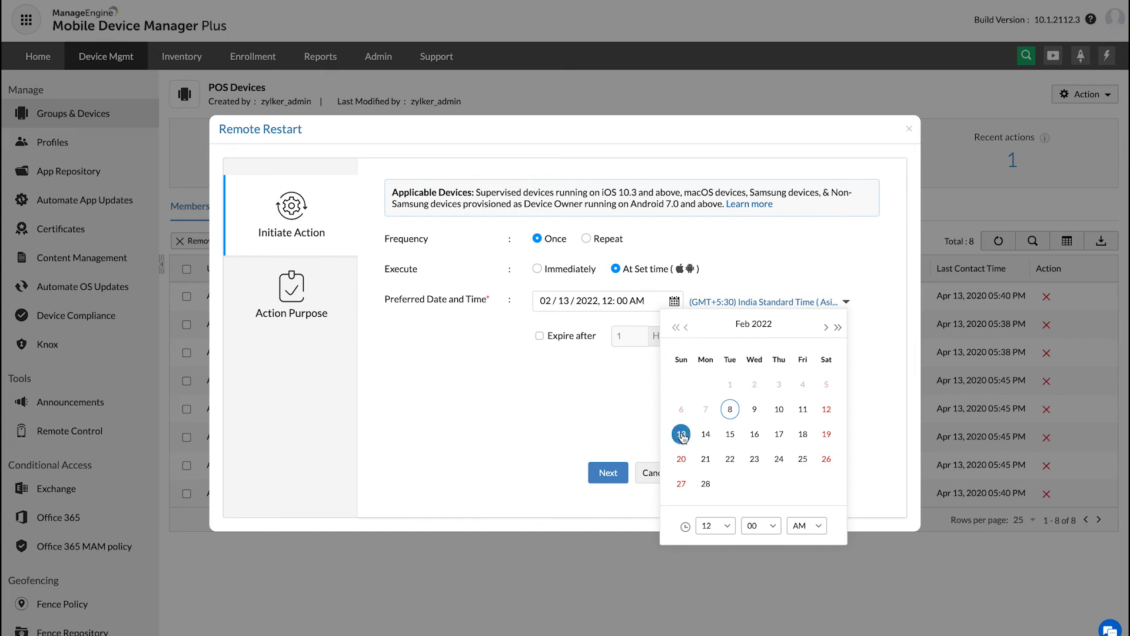
{"action": "left_click", "coordinate": [729, 528]}
{"action": "left_click", "coordinate": [712, 469]}
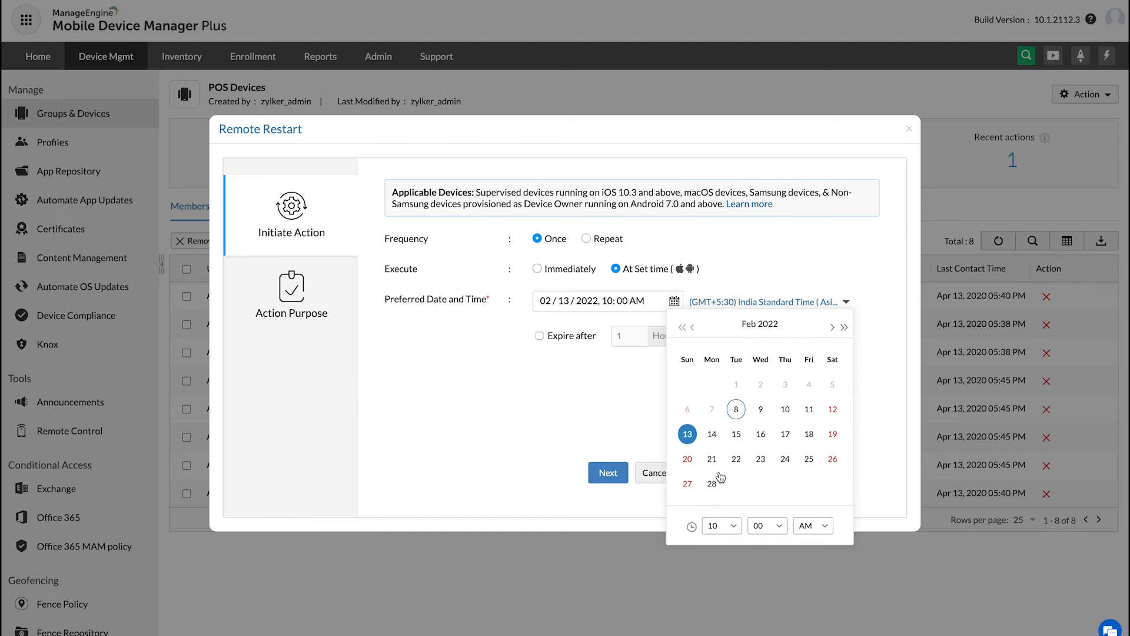
{"action": "left_click", "coordinate": [805, 526]}
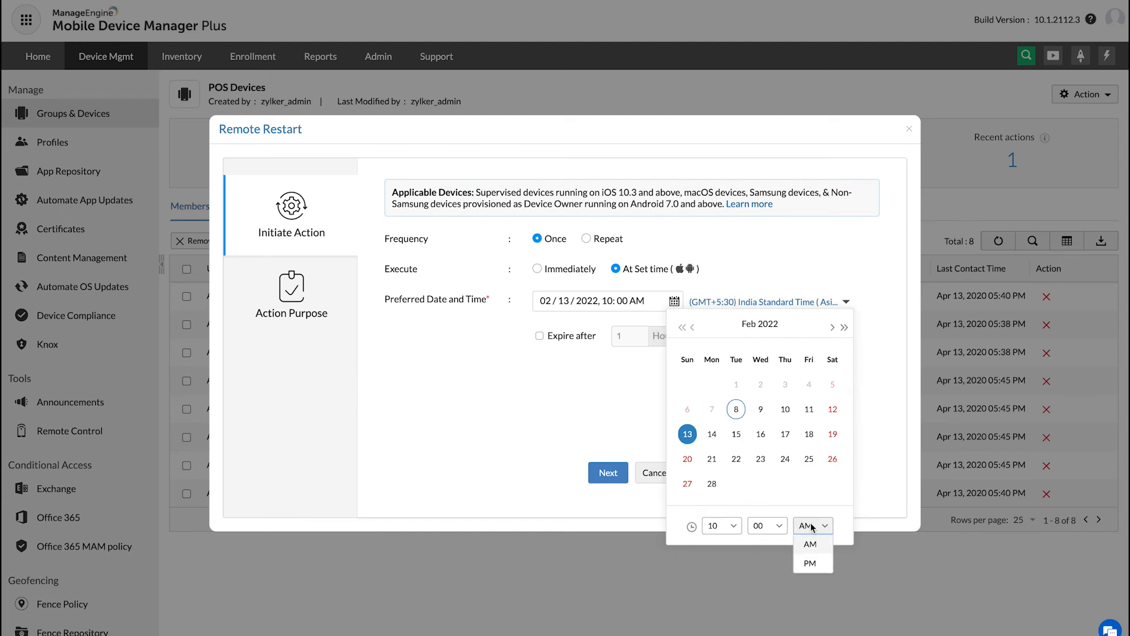
{"action": "left_click", "coordinate": [811, 564]}
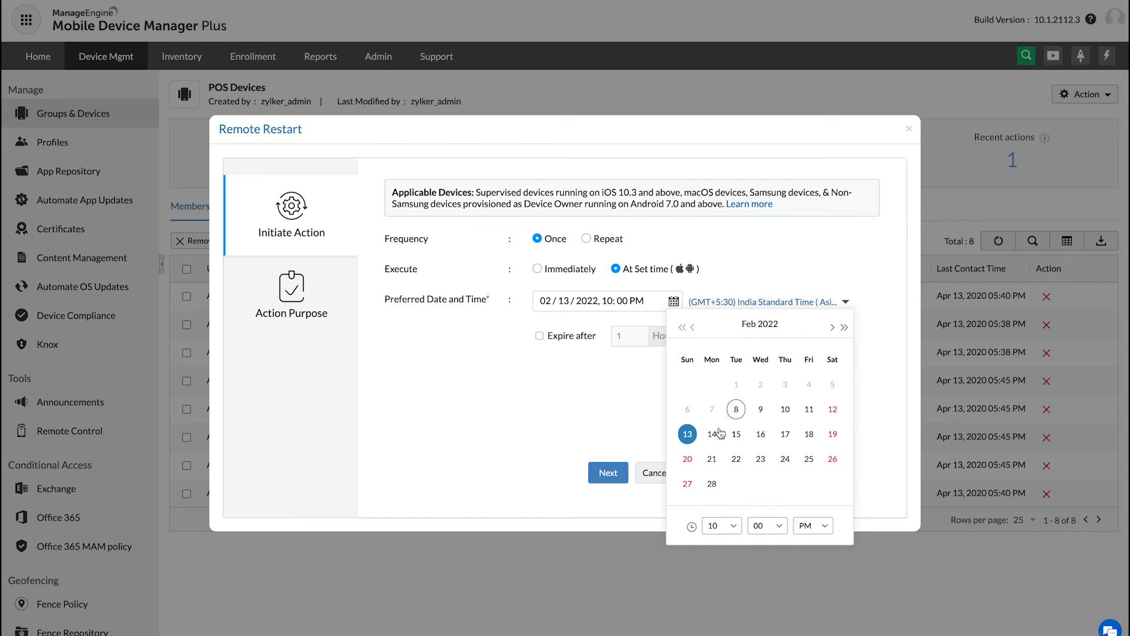
{"action": "left_click", "coordinate": [613, 475]}
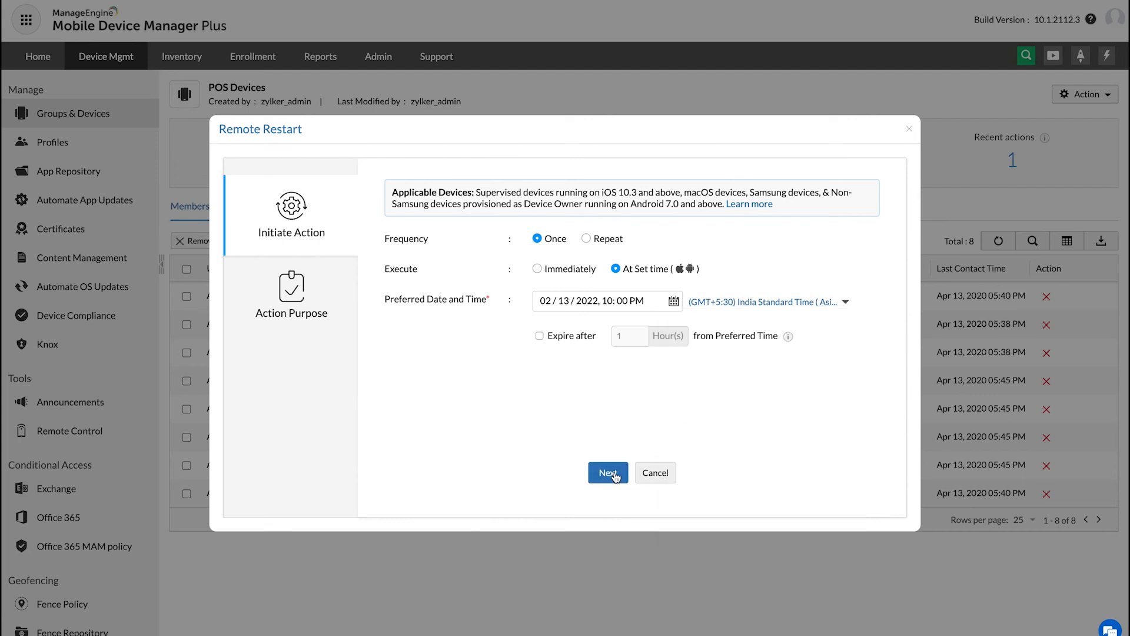
Step: Enter "Maintenance Restart" as the auditing reason and submit the remote restart
{"action": "left_click", "coordinate": [624, 203]}
{"action": "type", "text": "Maintenance Restart"}
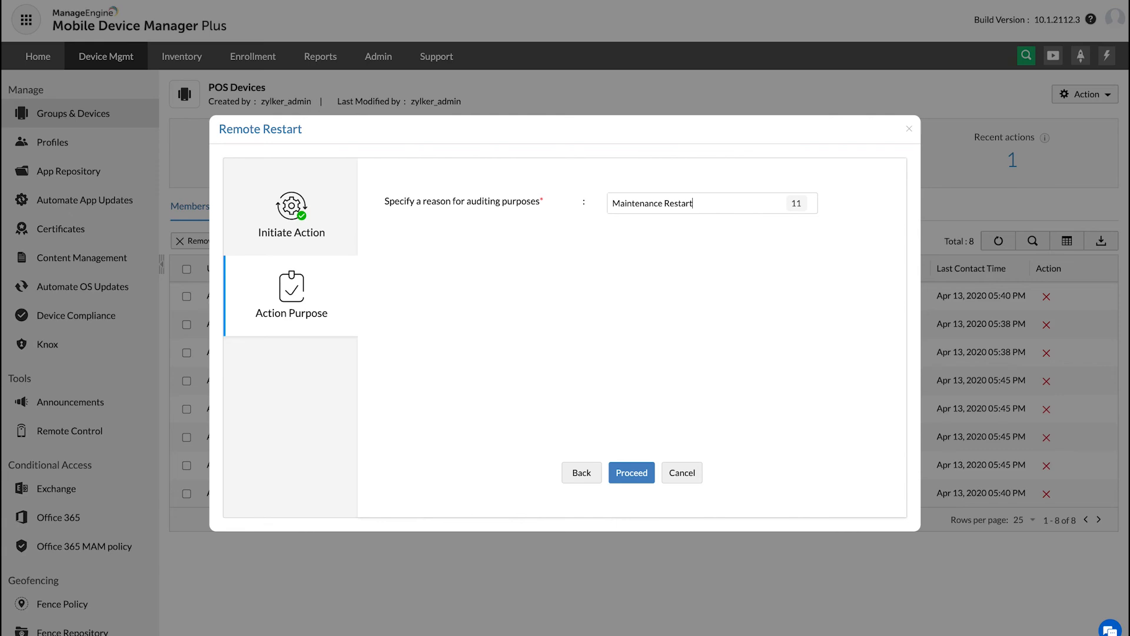
{"action": "left_click", "coordinate": [625, 471]}
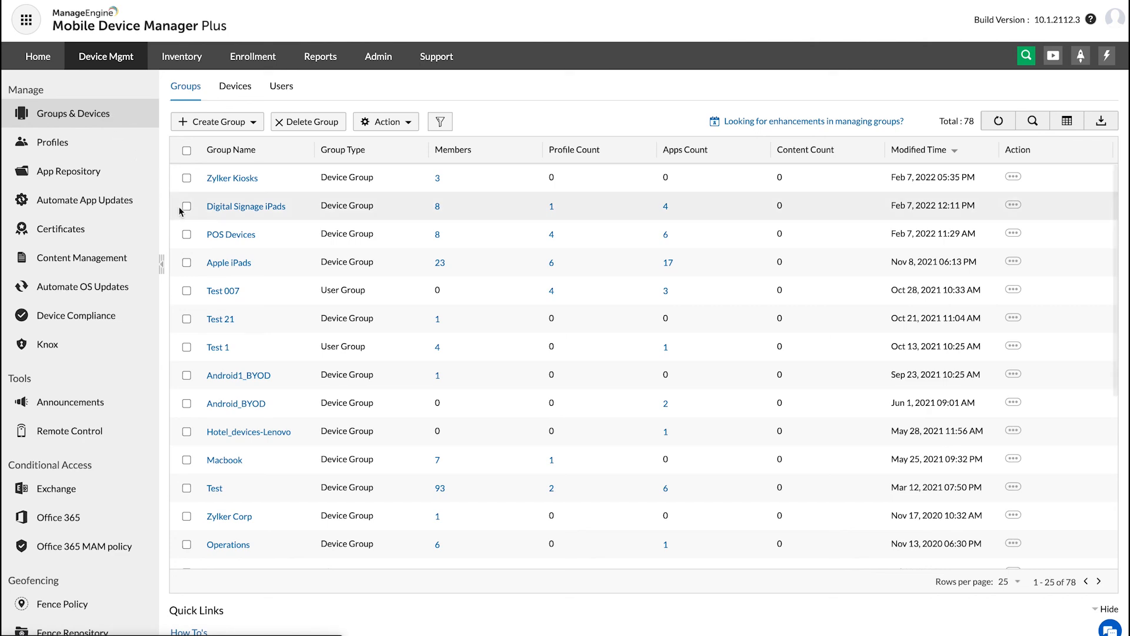
Step: Open the POS Devices group's list of actions and check the next execution time of the scheduled Remote Shutdown
{"action": "left_click", "coordinate": [231, 235]}
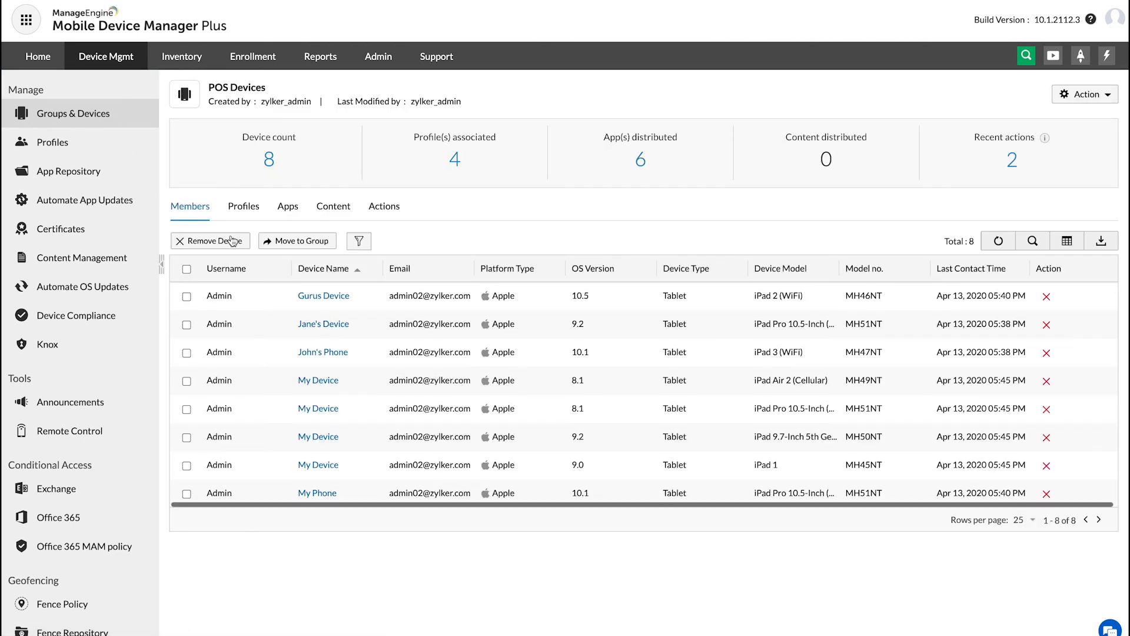
{"action": "left_click", "coordinate": [385, 213]}
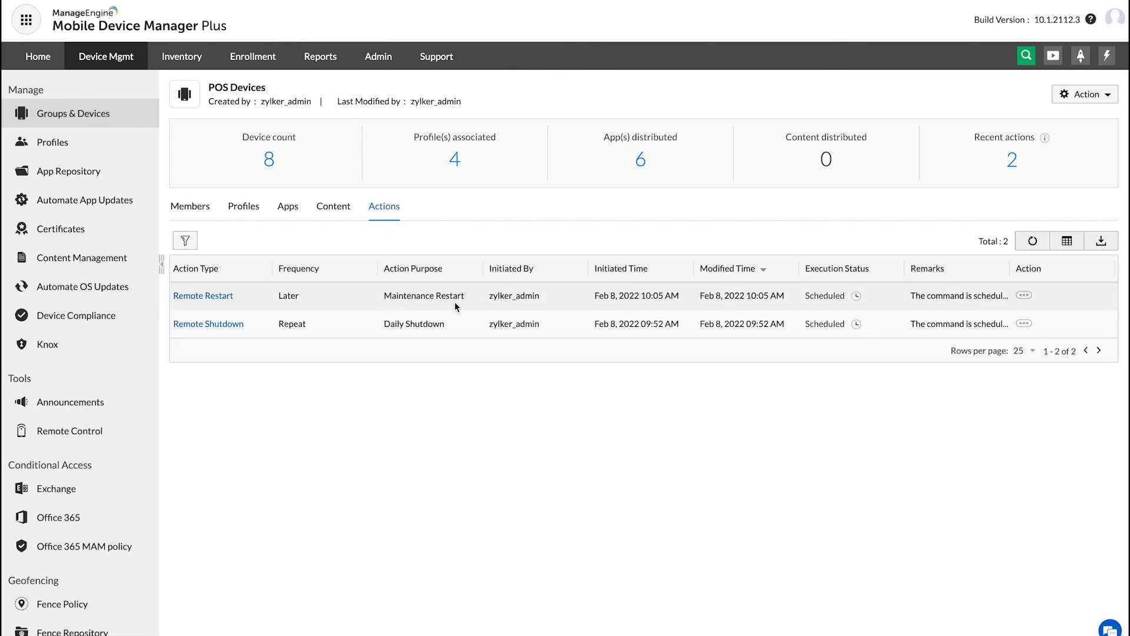
{"action": "mouse_move", "coordinate": [858, 324]}
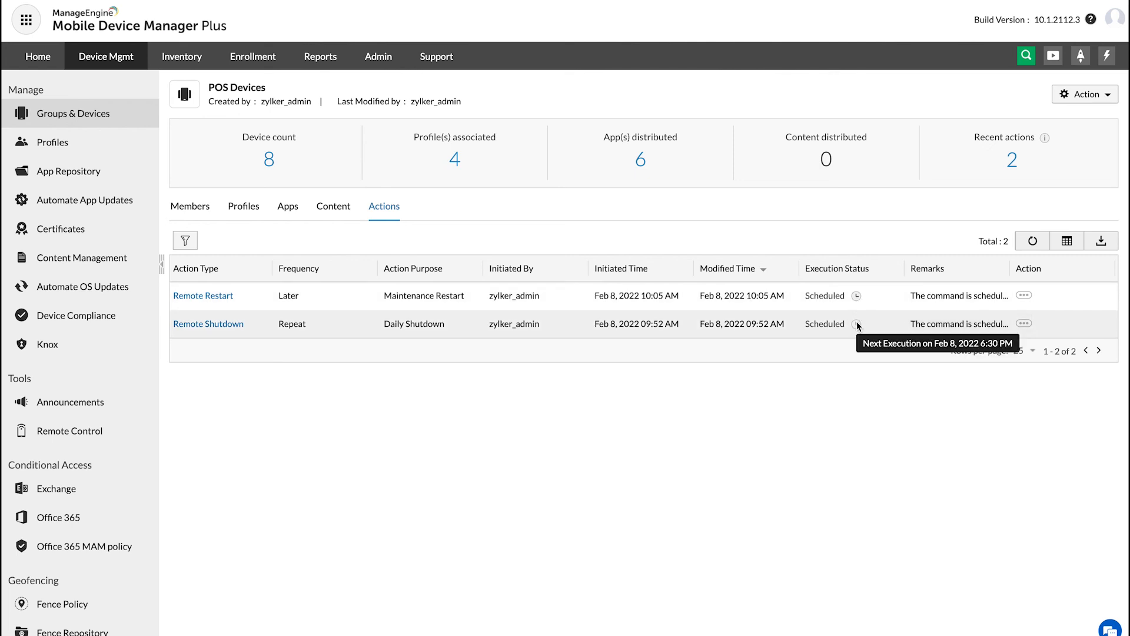